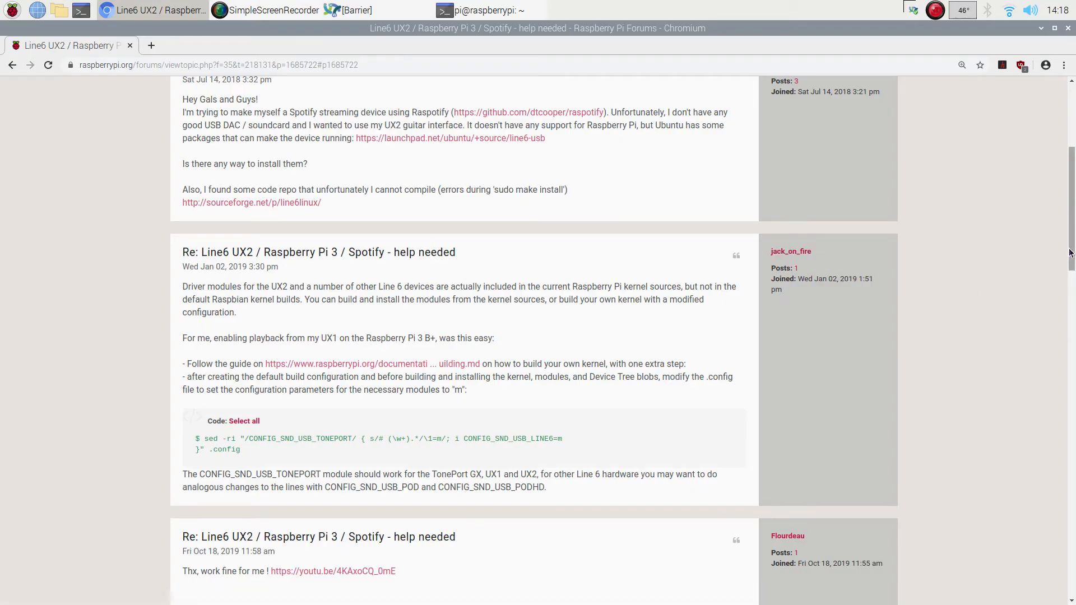
mouse_move(1070, 252)
left_mouse_down()
mouse_move(1058, 189)
mouse_move(1057, 207)
left_mouse_up()
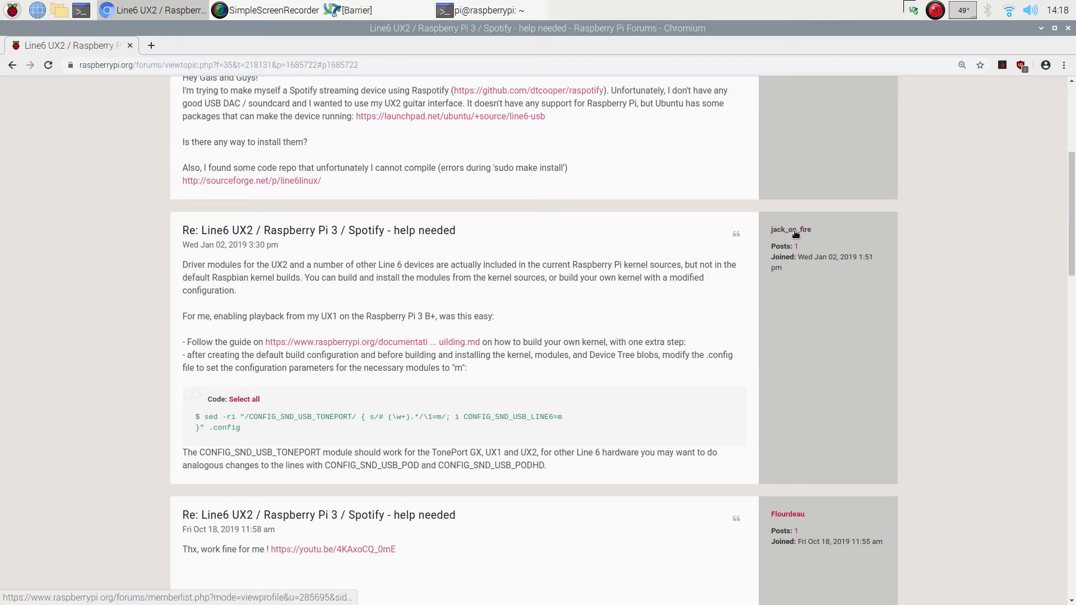
right_click(446, 341)
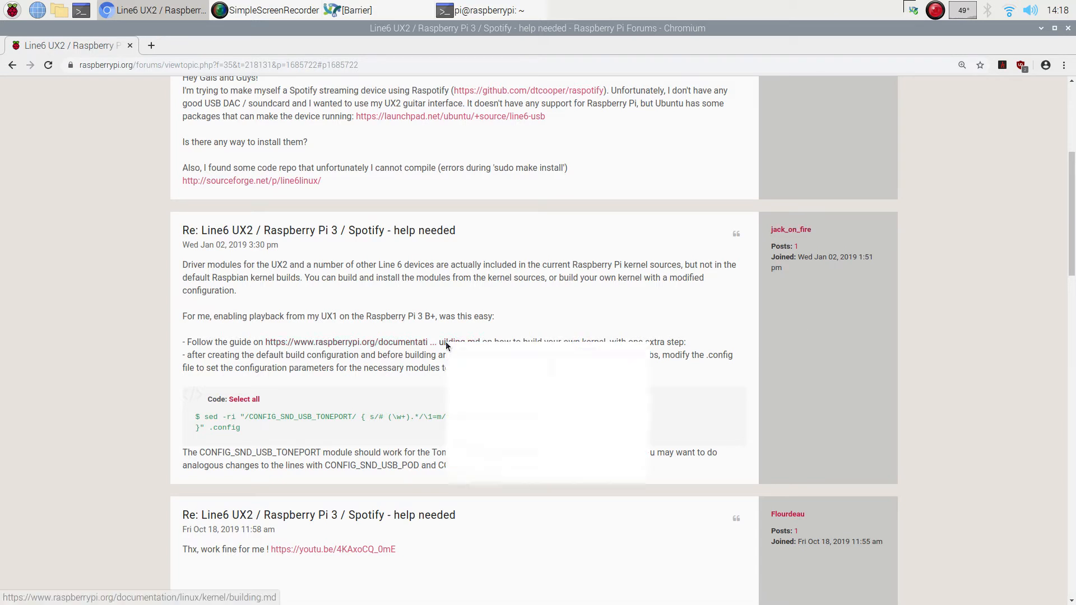
Bring up the Kernel building guide in a new tab and make it the active tab
left_click(471, 354)
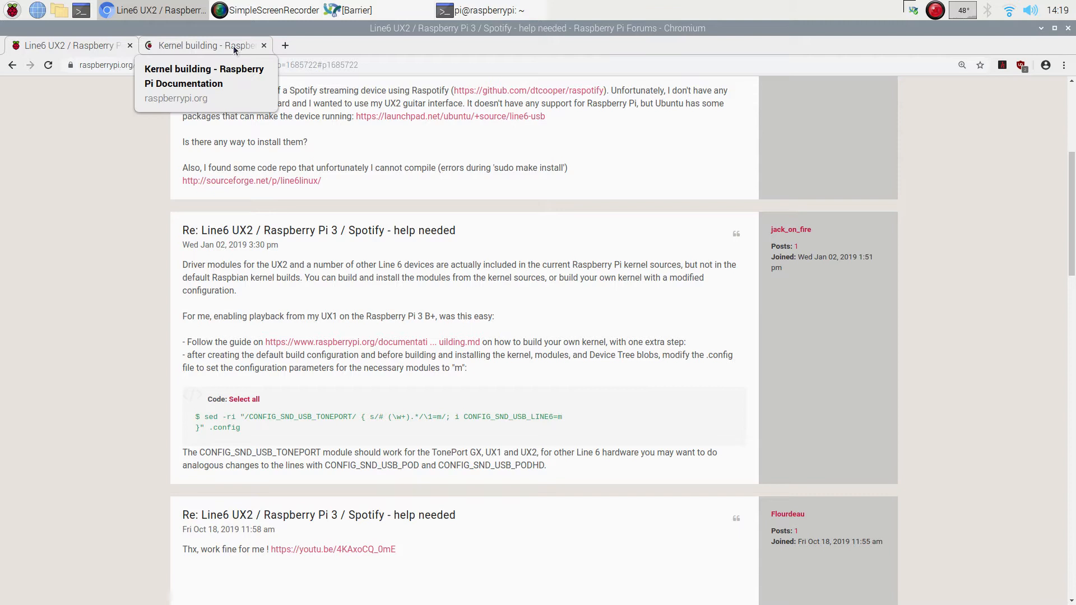
left_click(233, 45)
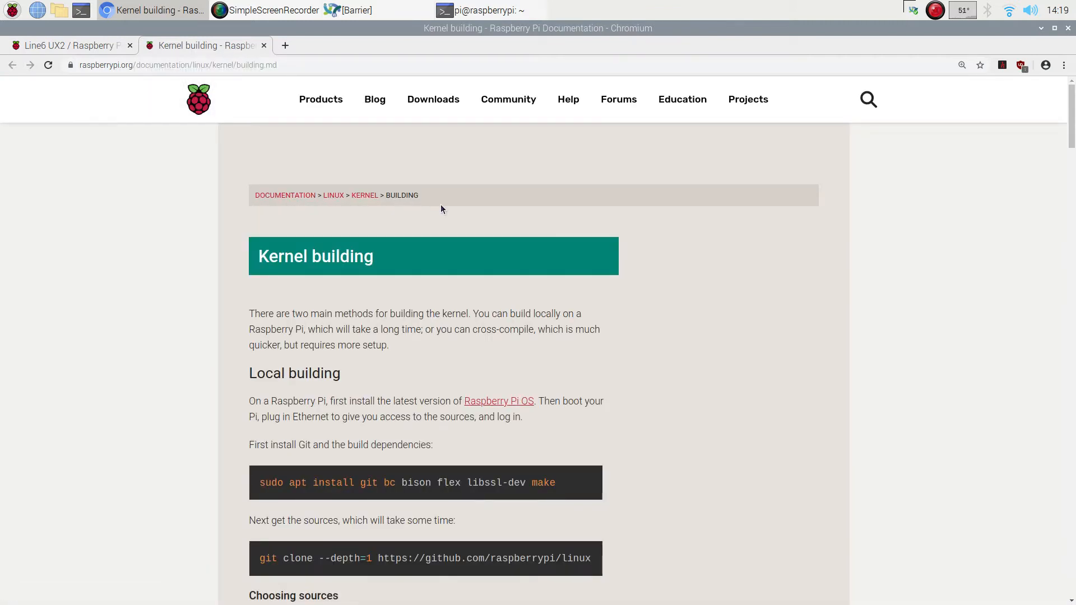
scroll(440, 210, "down", 2)
left_click(71, 46)
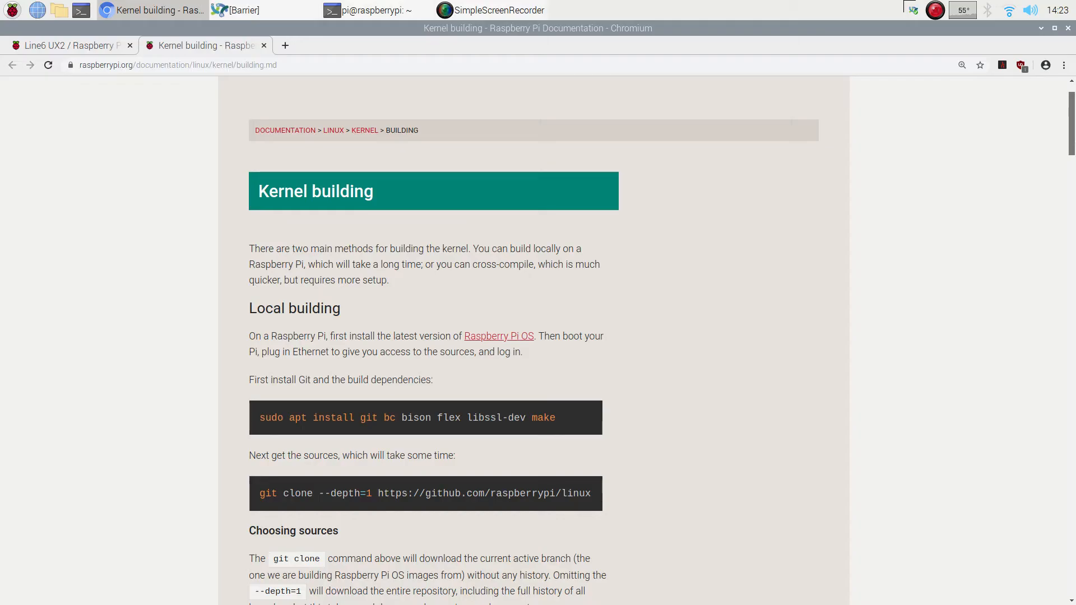
left_click_drag(1071, 118, 1064, 286)
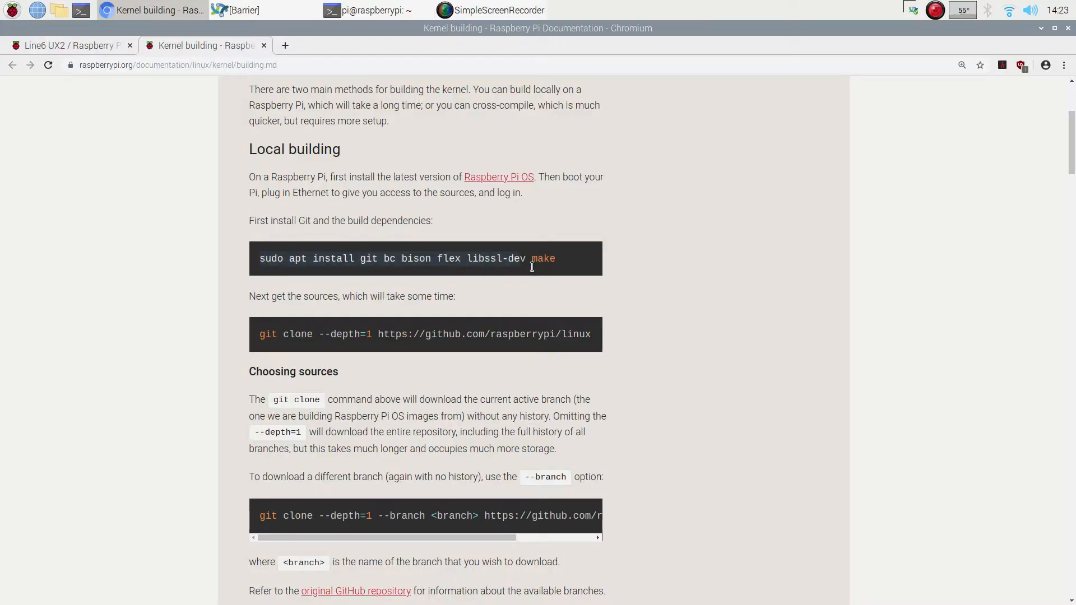
Copy the apt build-dependency install command and the git clone command into LXTerminal
right_click(541, 259)
left_click(589, 270)
left_click(337, 11)
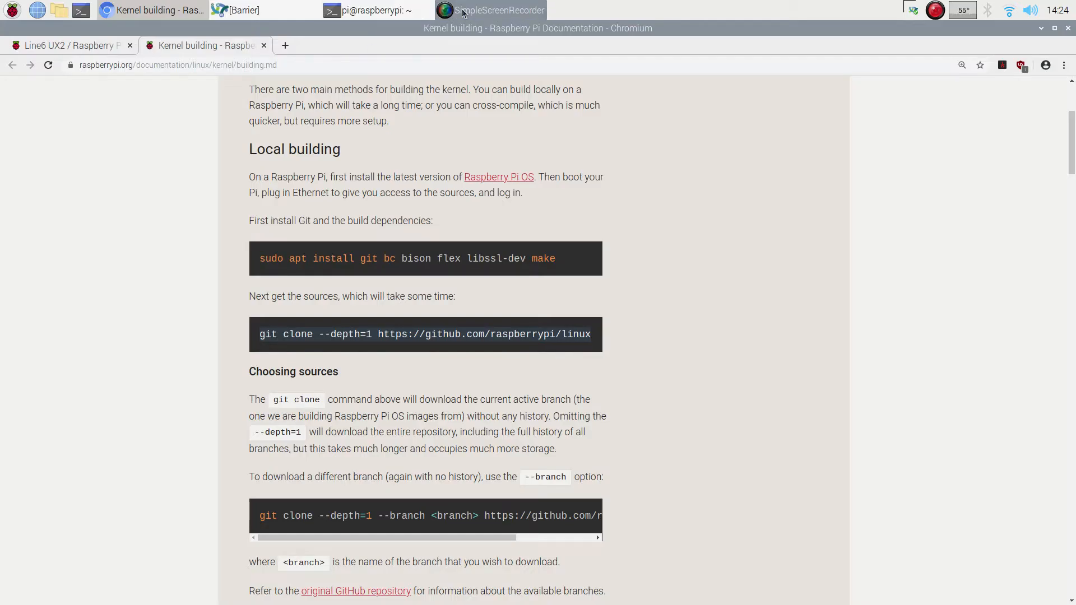
left_click(382, 8)
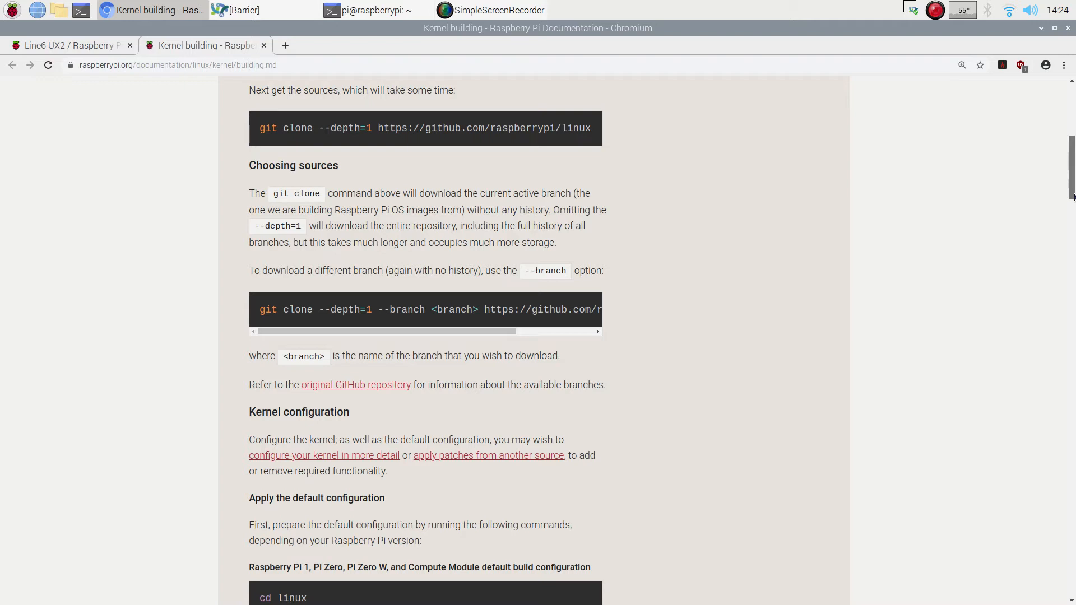
scroll(1072, 195, "down", 1)
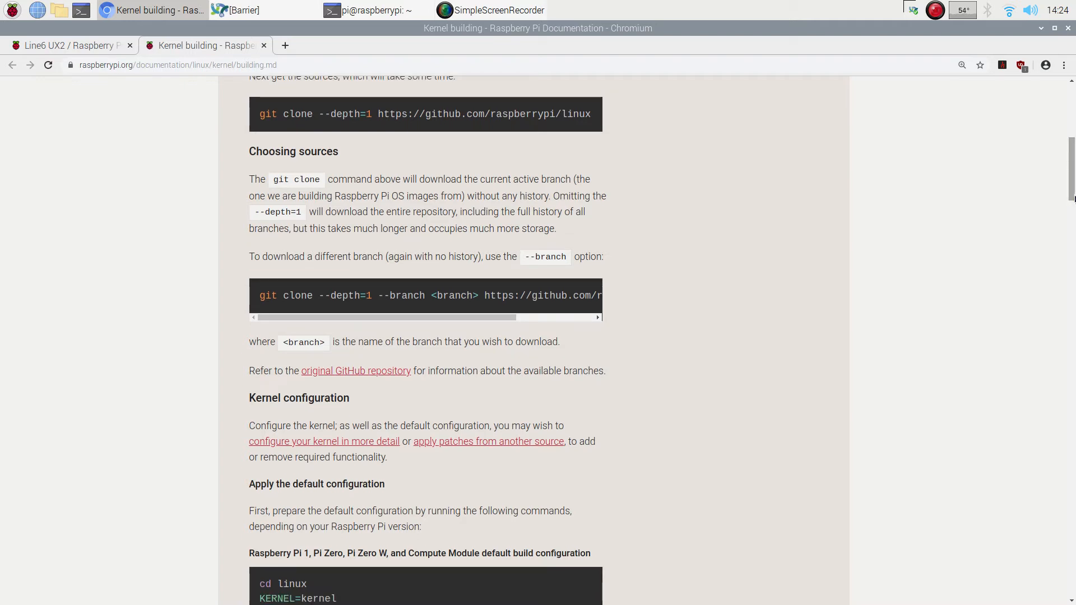
left_click_drag(1072, 201, 1072, 204)
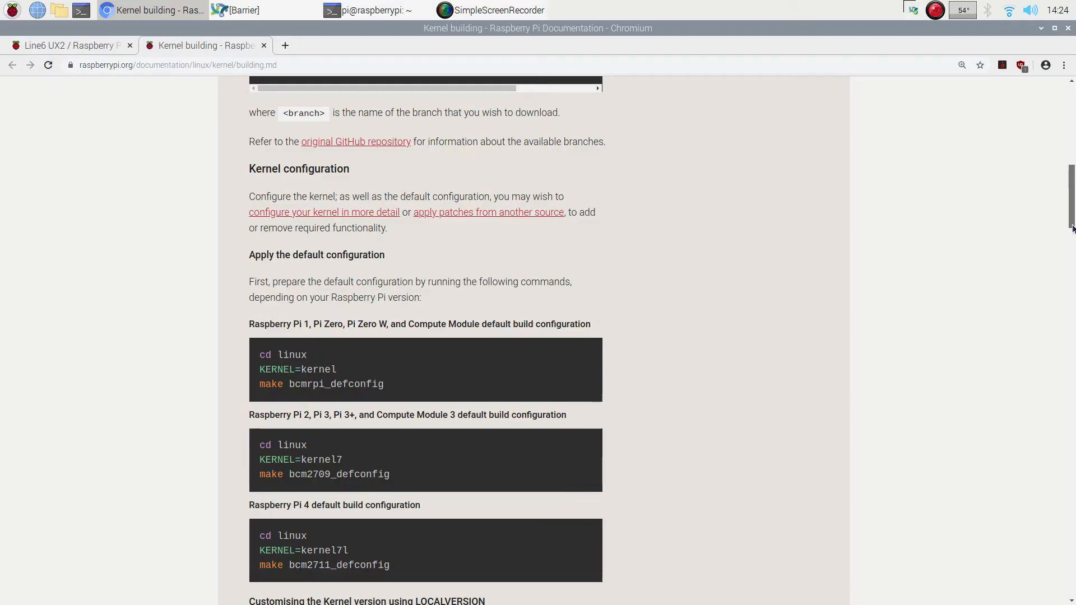
scroll(538, 337, "down", 2)
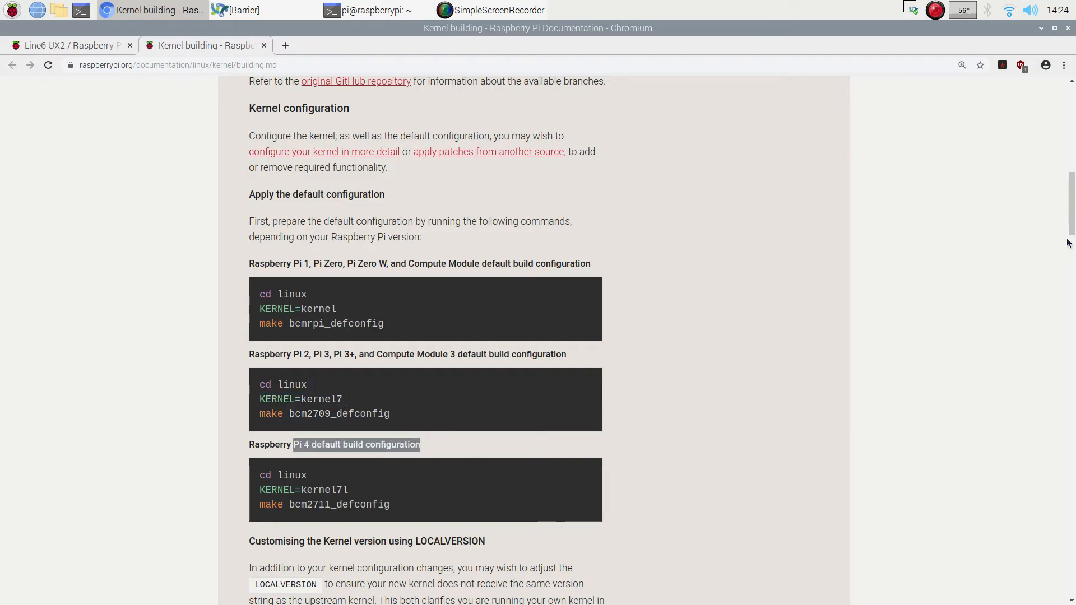
scroll(538, 337, "down", 3)
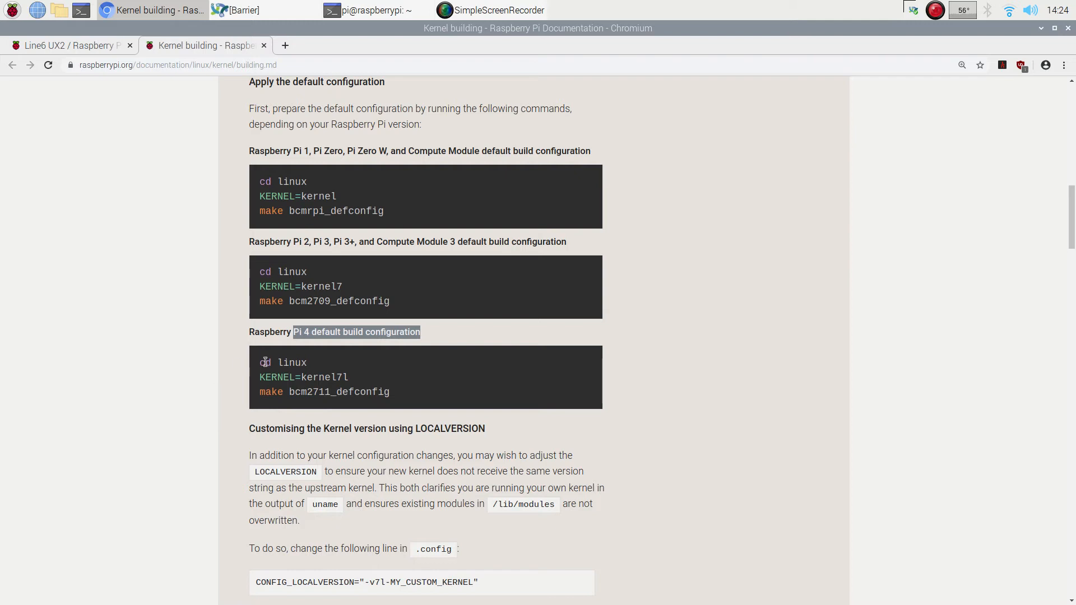
Run cd linux, KERNEL=kernel7l and make bcm2711_defconfig in LXTerminal, then return to the browser
right_click(376, 393)
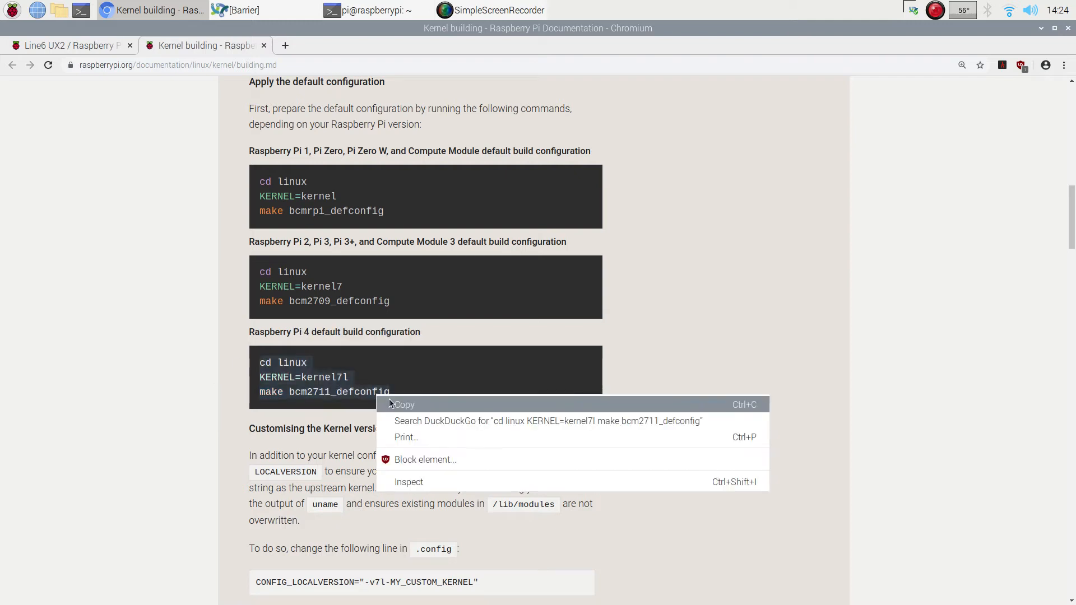
left_click(403, 405)
left_click(466, 240)
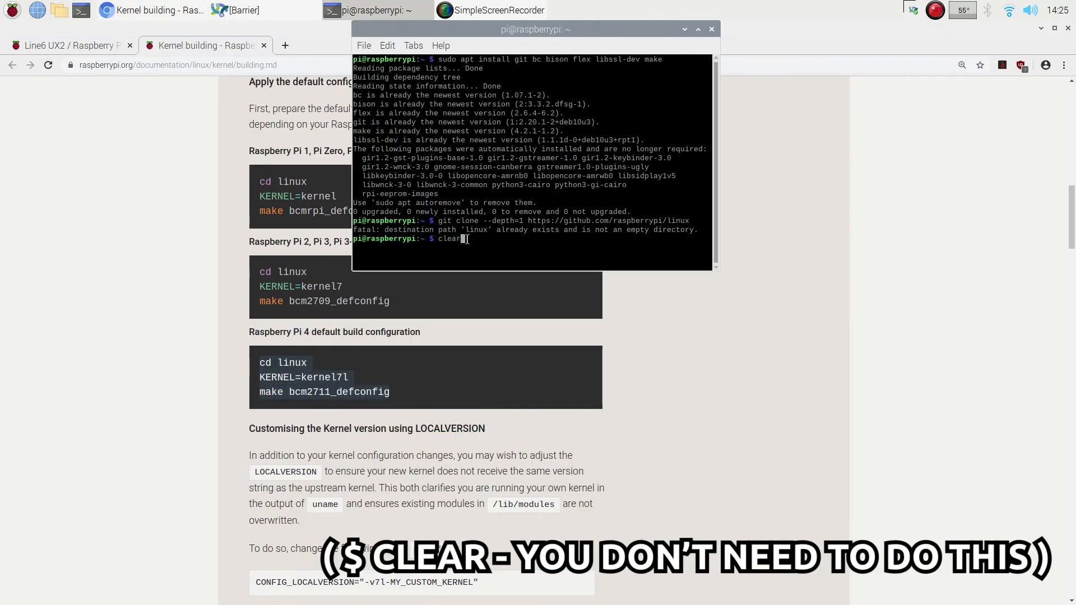
key("Return")
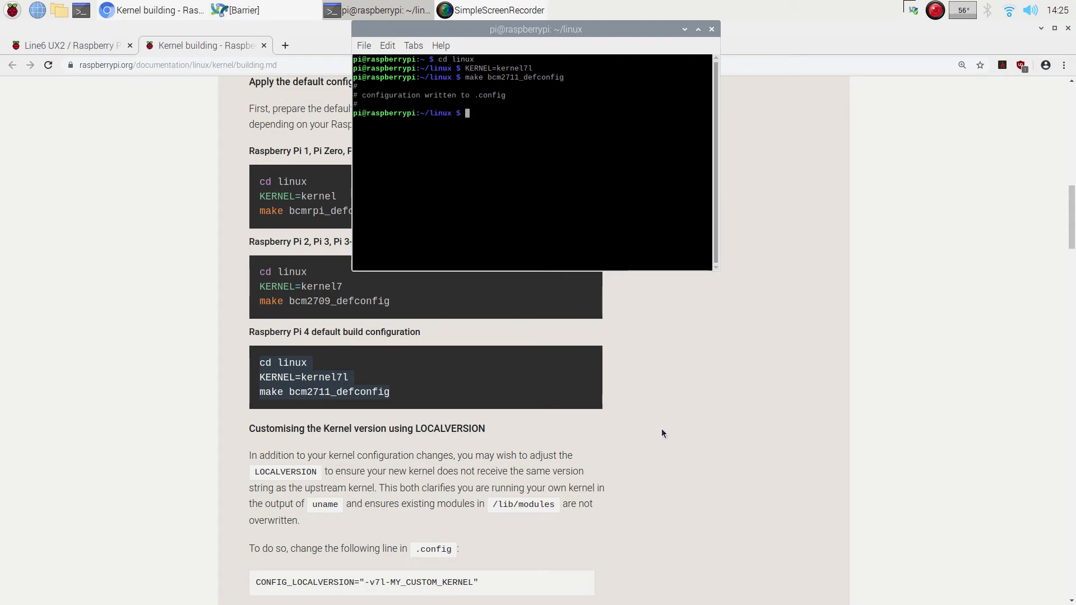
left_click(680, 391)
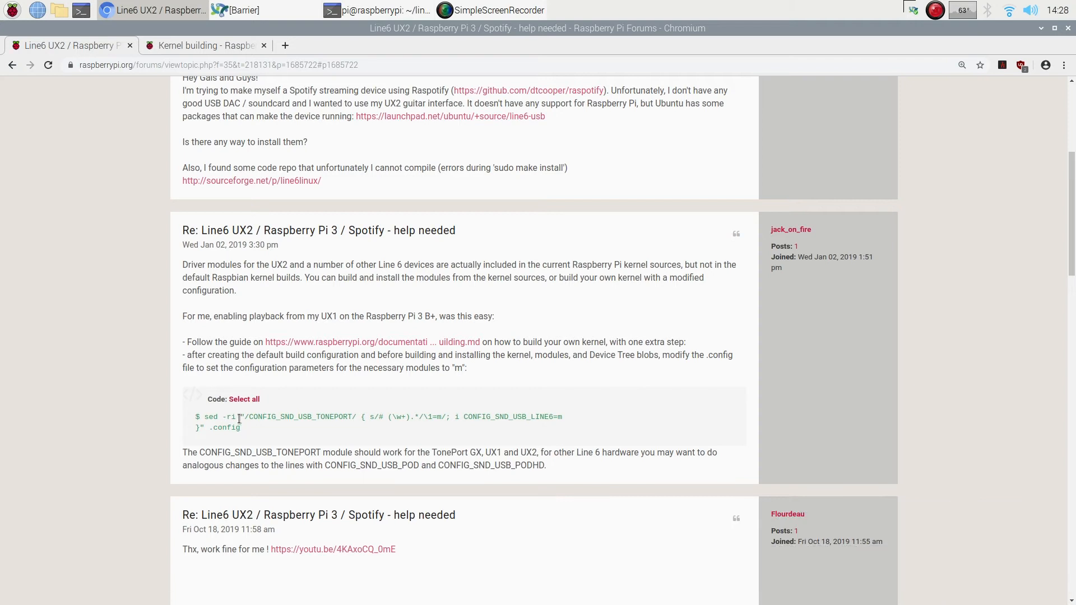
Copy the sed command from 'sed' to '.config', excluding the prompt symbol, and hand it to the terminal
left_click(245, 400)
right_click(267, 421)
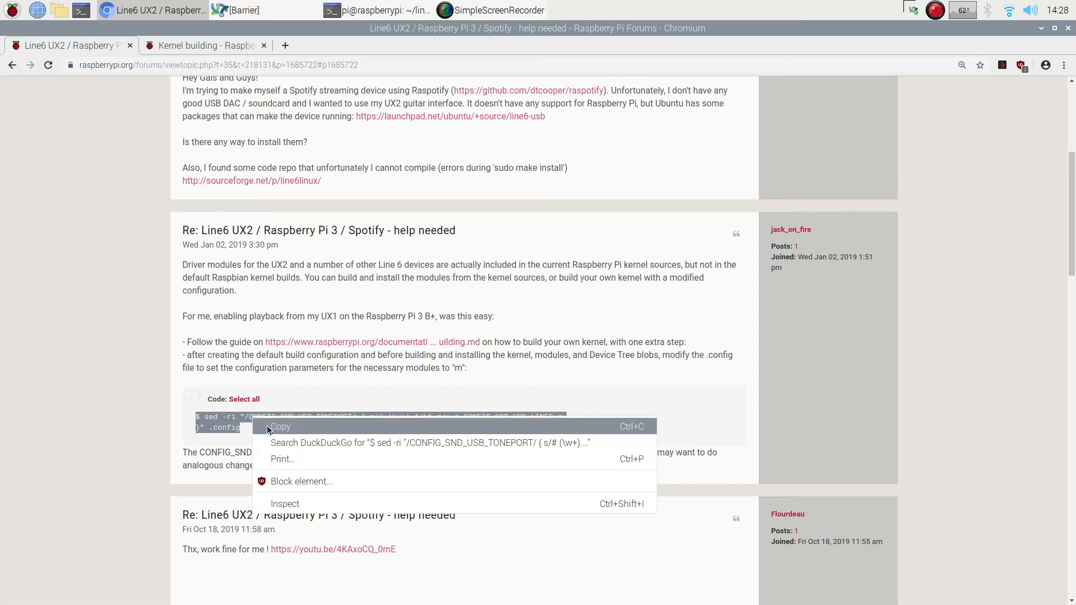
left_click(271, 425)
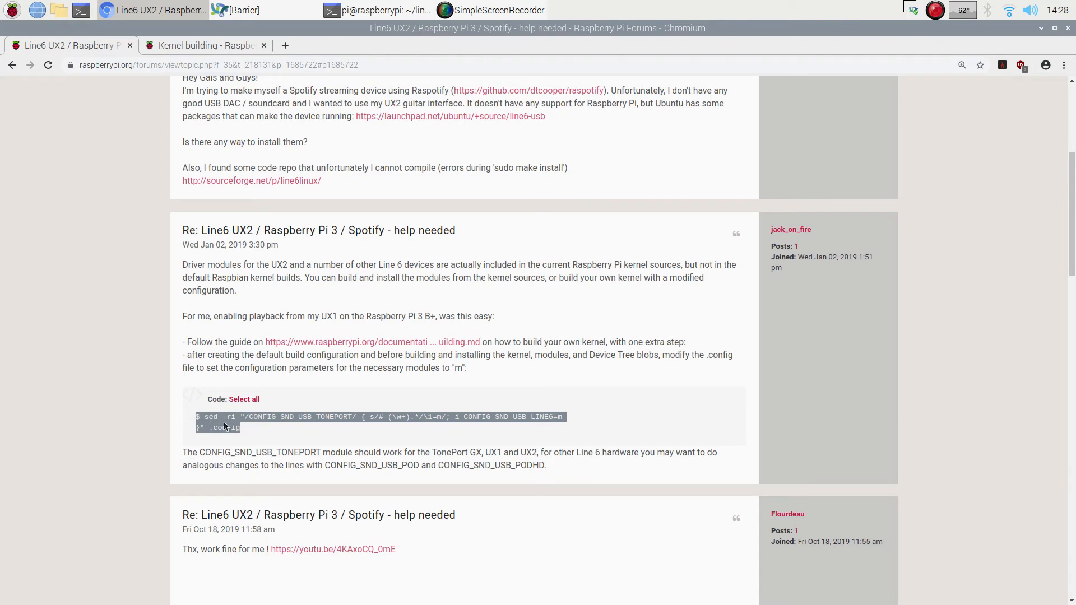
left_click_drag(206, 417, 250, 427)
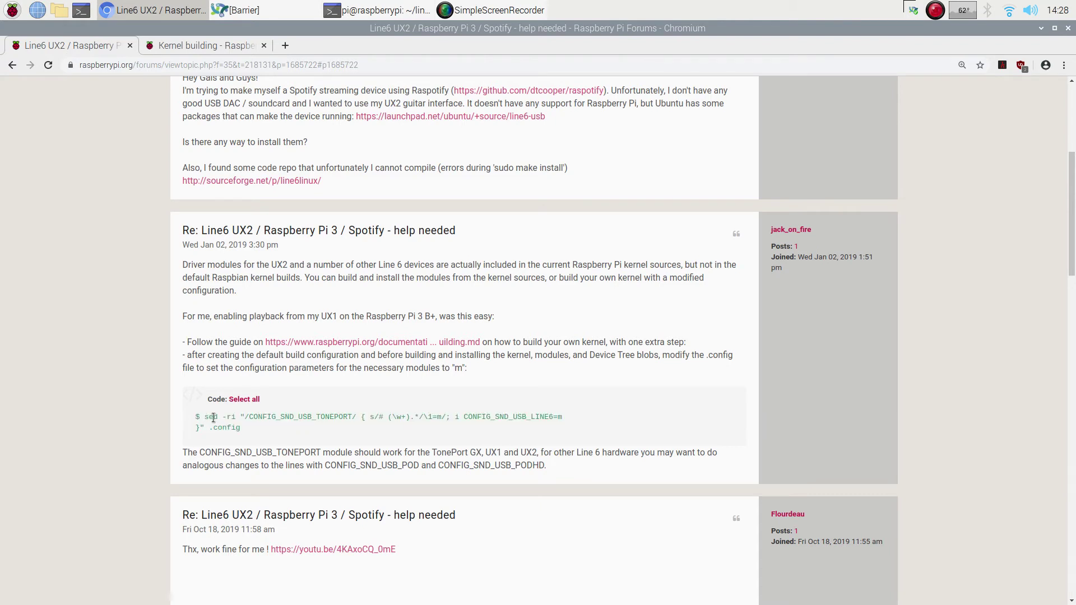
right_click(243, 422)
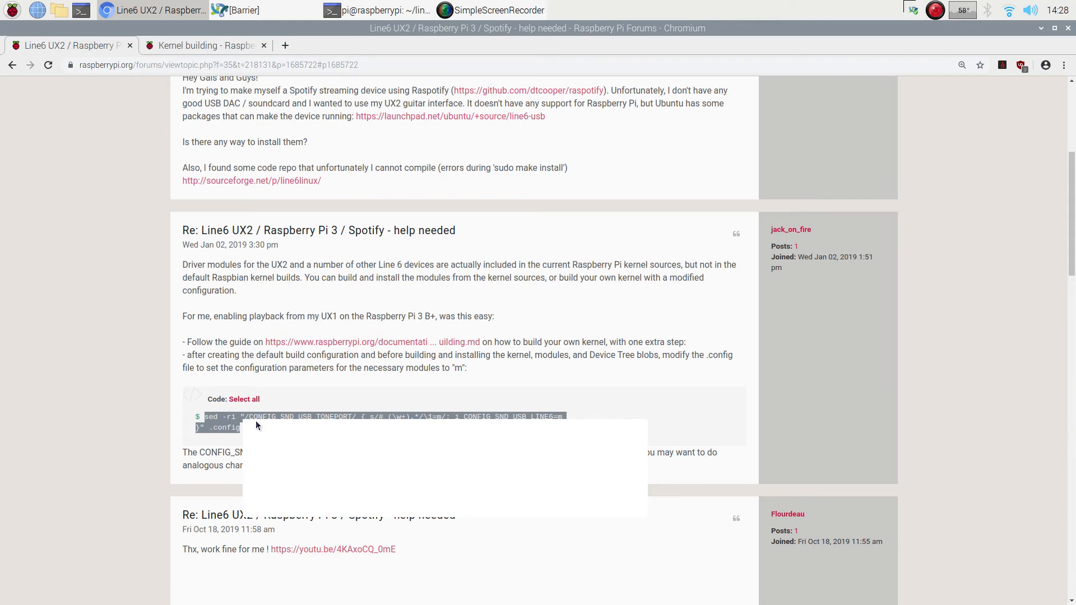
left_click(262, 425)
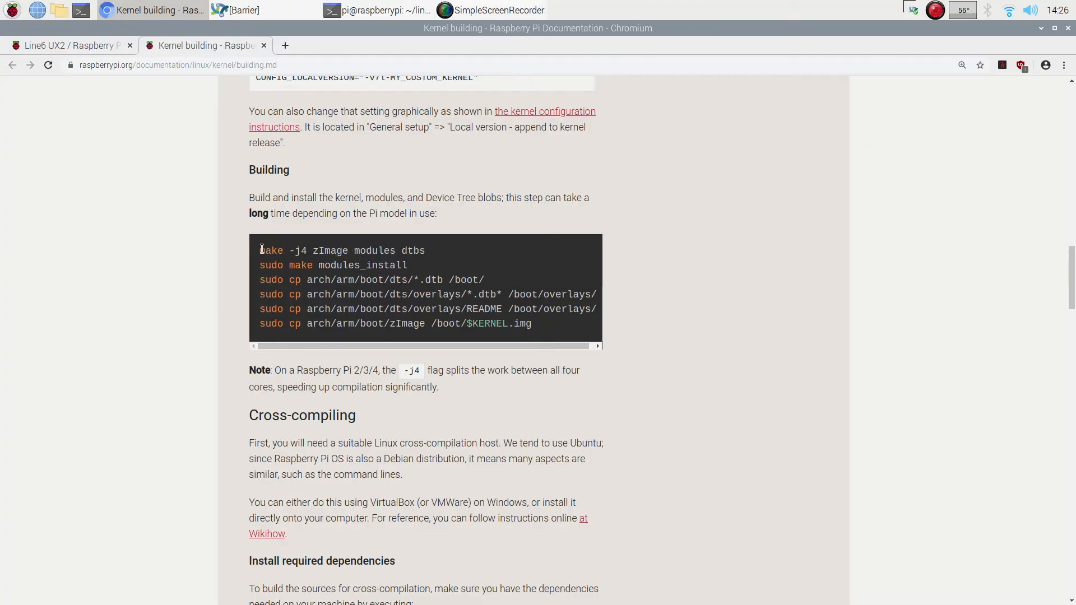
Paste the docs' build and install commands into LXTerminal in ~/linux, then run sudo reboot
left_click_drag(260, 249, 542, 325)
right_click(492, 317)
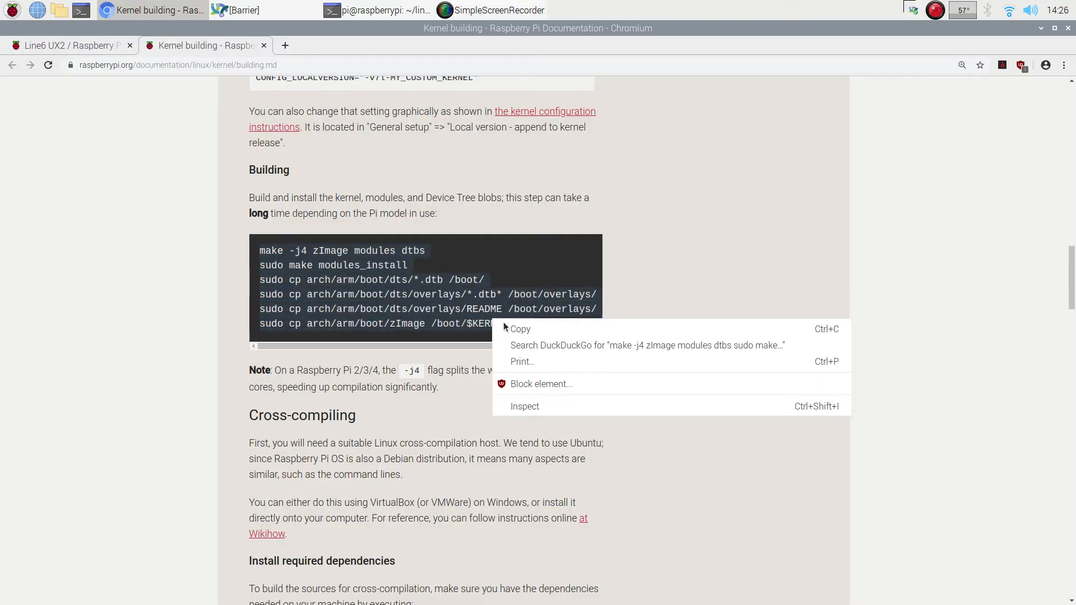
left_click(520, 329)
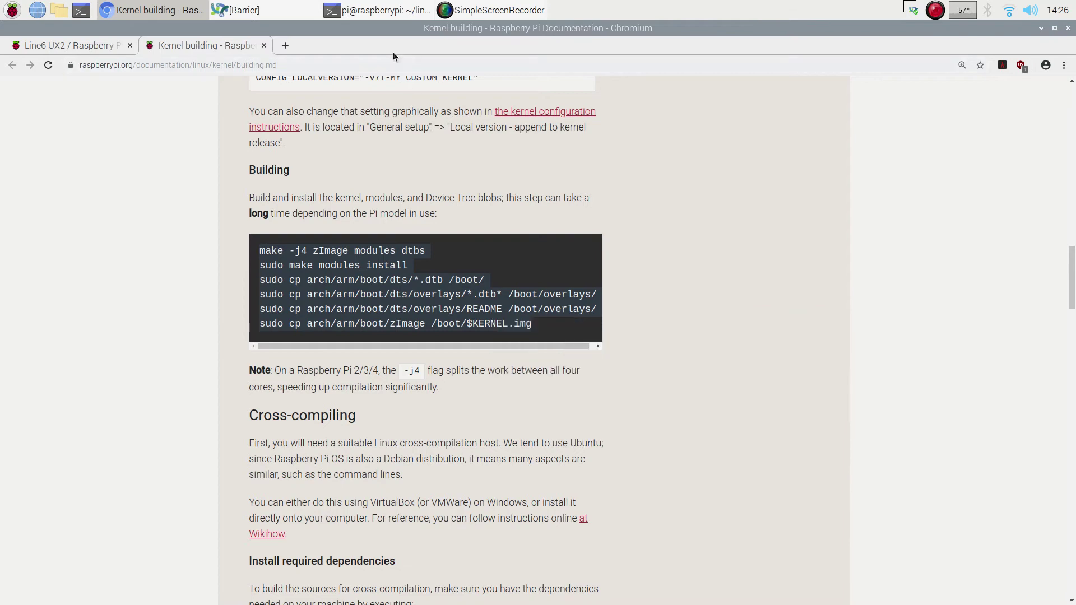
left_click(383, 10)
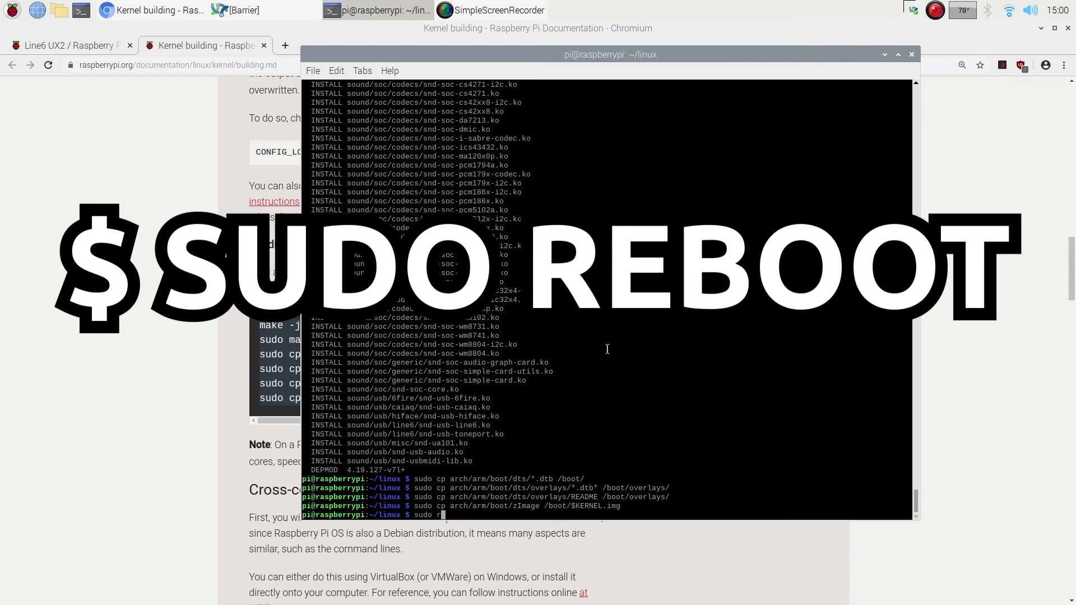
key("Return")
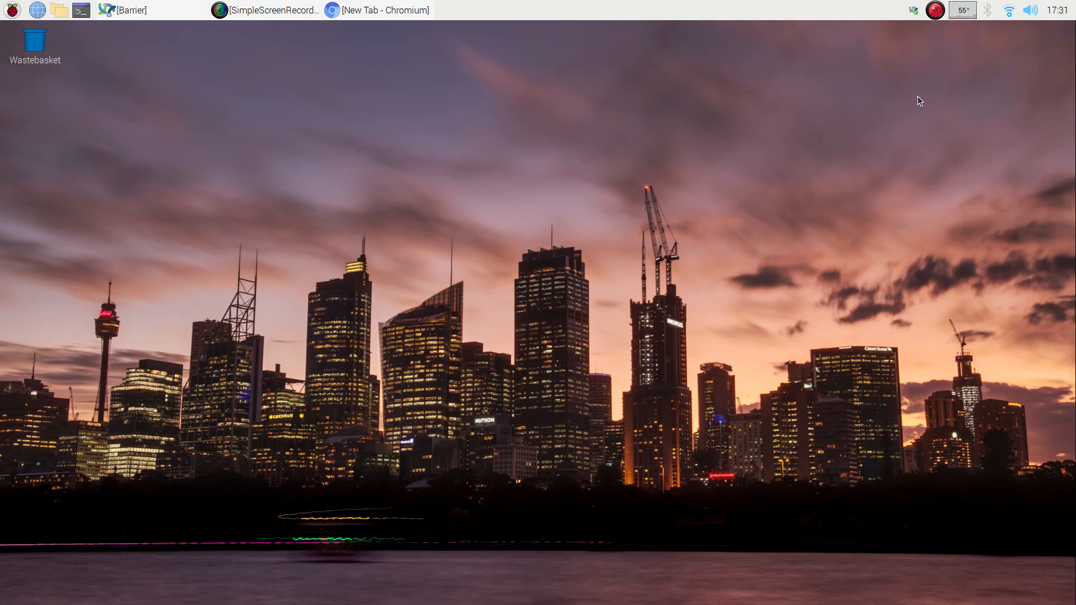
Choose POD Studio UX1 from the taskbar volume icon's output device list
right_click(1033, 12)
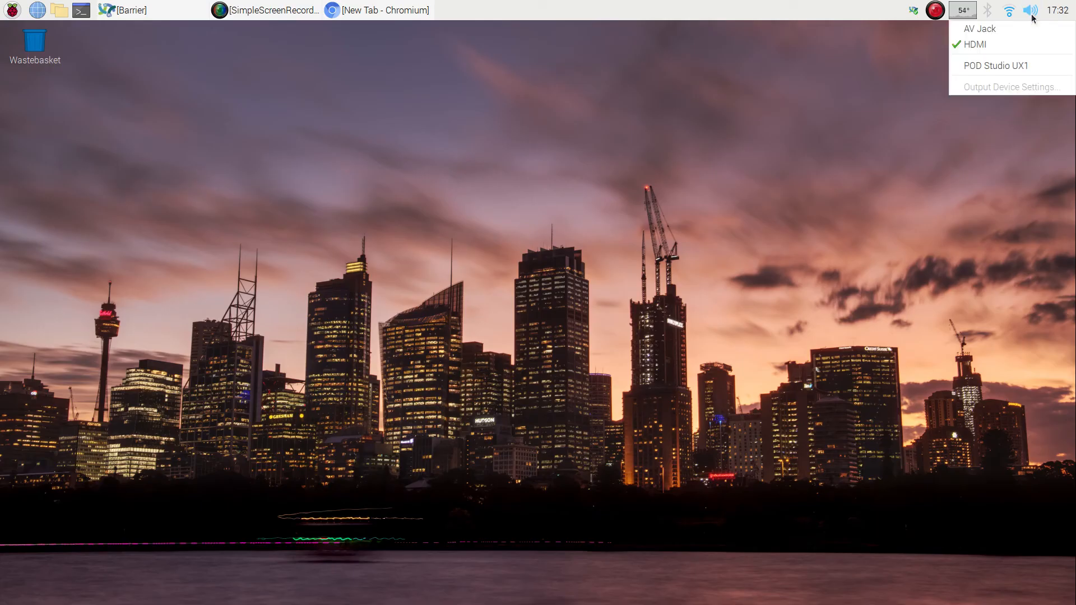
left_click(1001, 67)
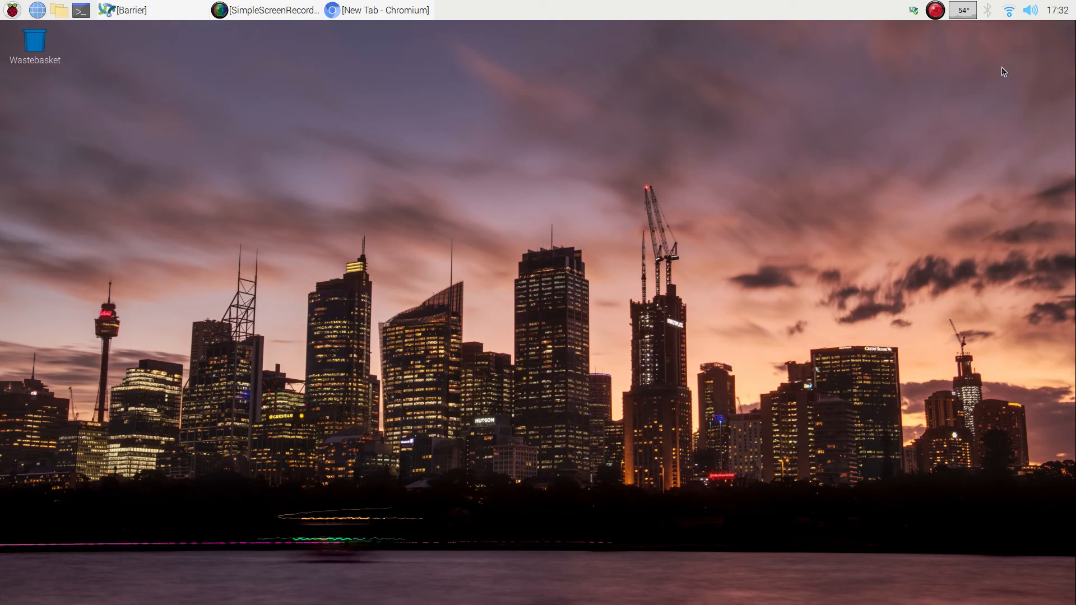